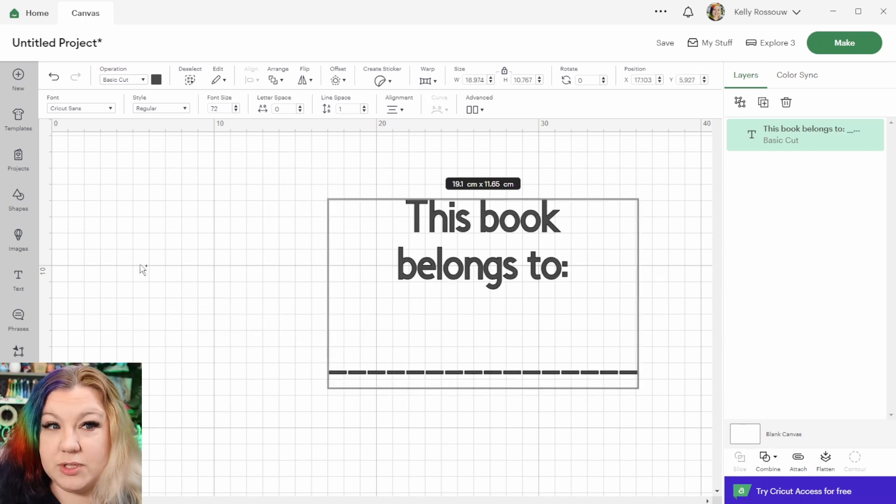
Change the font of the "This book belongs to:" text to BFC Autumn Harvest.
click(305, 234)
click(304, 234)
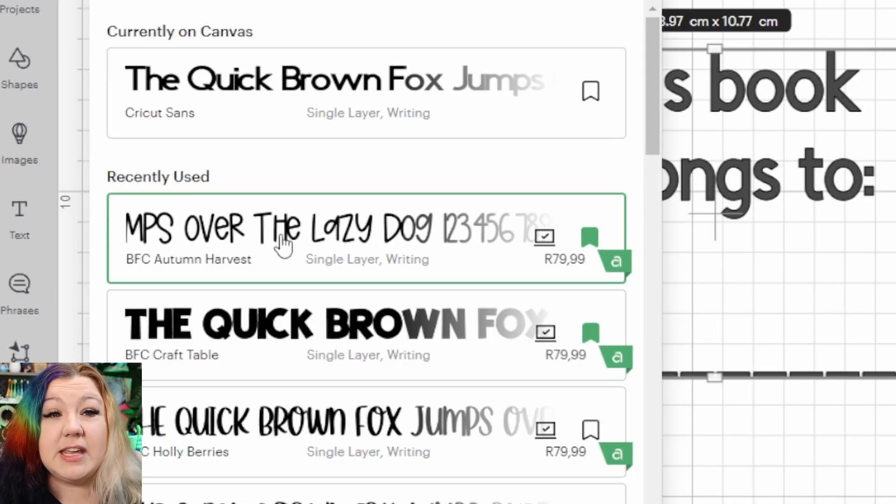
click(289, 241)
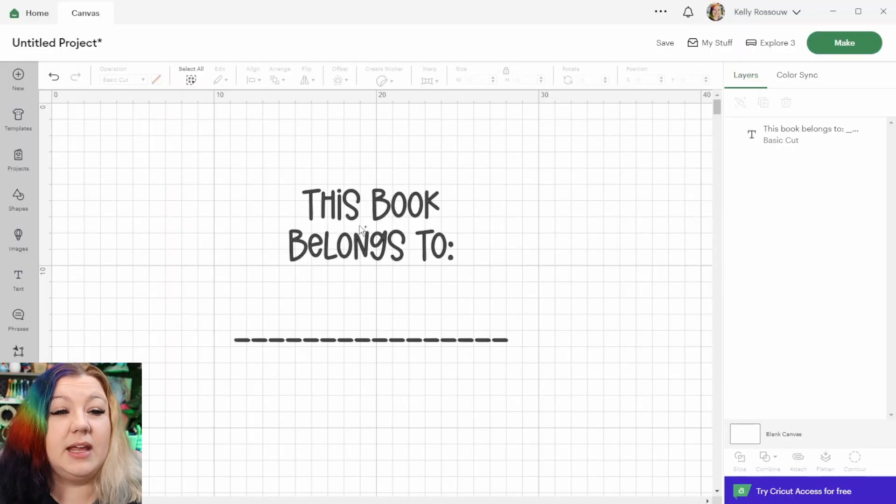
Move the "This book belongs to:" text block slightly down on the canvas and deselect it.
scroll(340, 289, up, 2)
scroll(341, 292, up, 1)
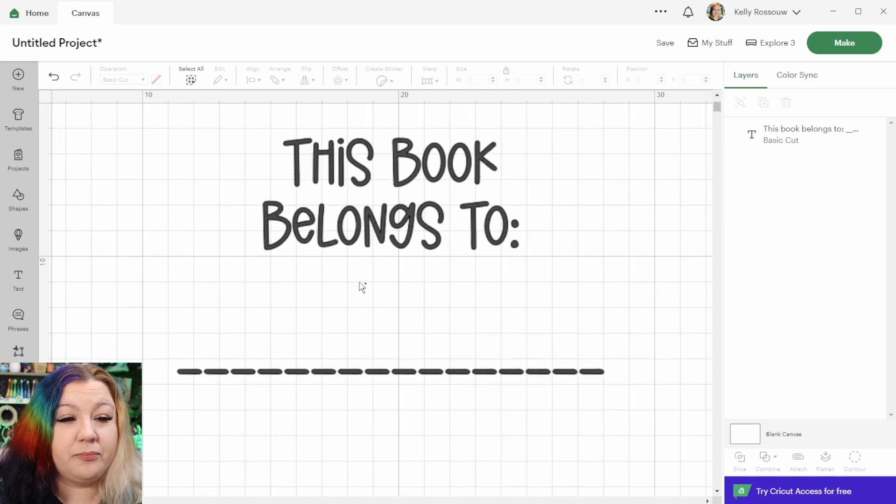
click(405, 242)
drag(404, 241, 402, 252)
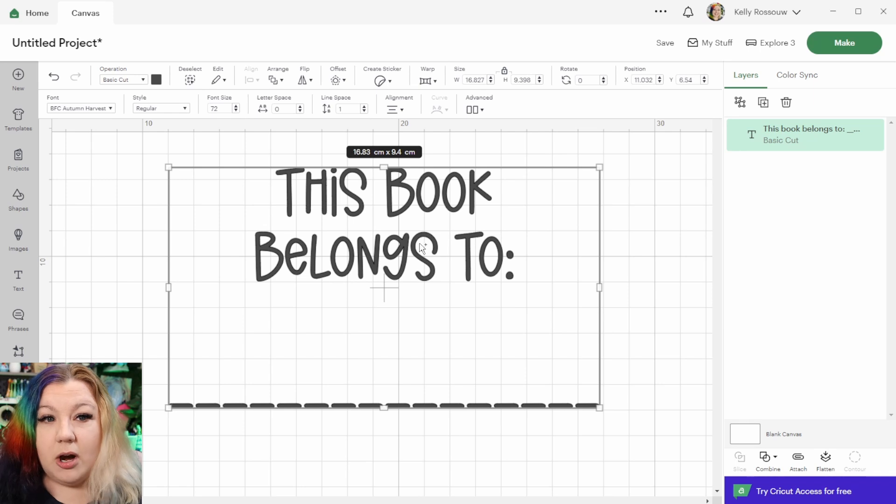
click(680, 290)
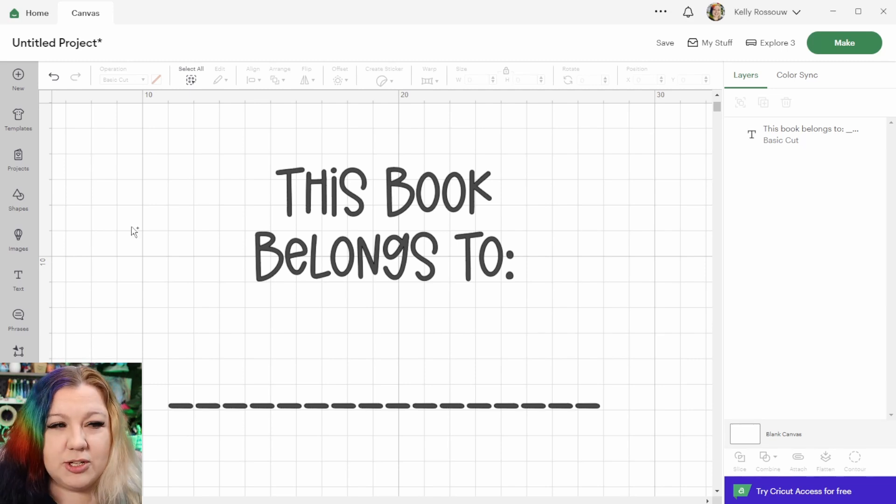
Add a rounded rectangle over the text and enlarge it to about 21.13 x 12.58 cm.
click(18, 206)
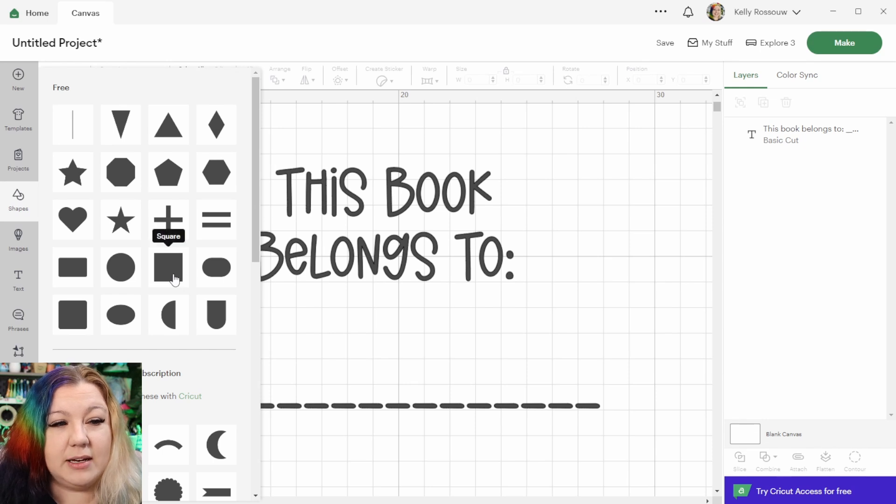
click(74, 278)
drag(169, 185, 196, 185)
drag(270, 241, 648, 453)
Send the rounded rectangle behind the text and change its colour to white.
right_click(407, 206)
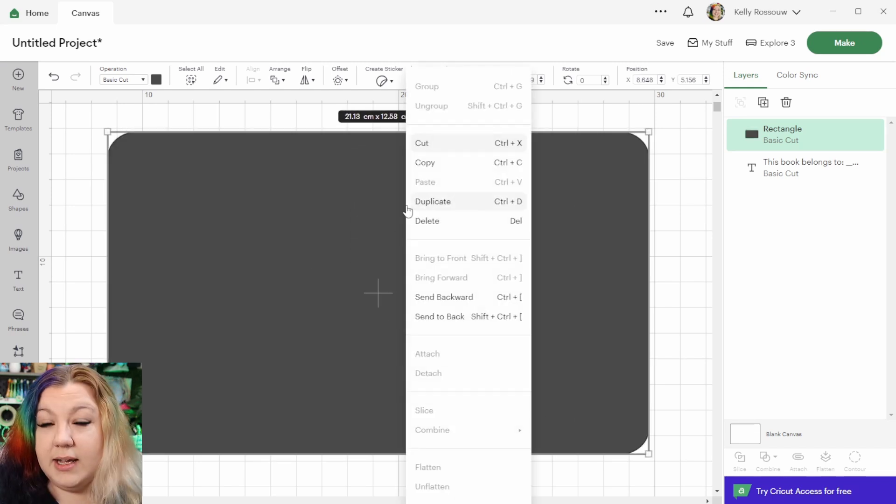
click(480, 317)
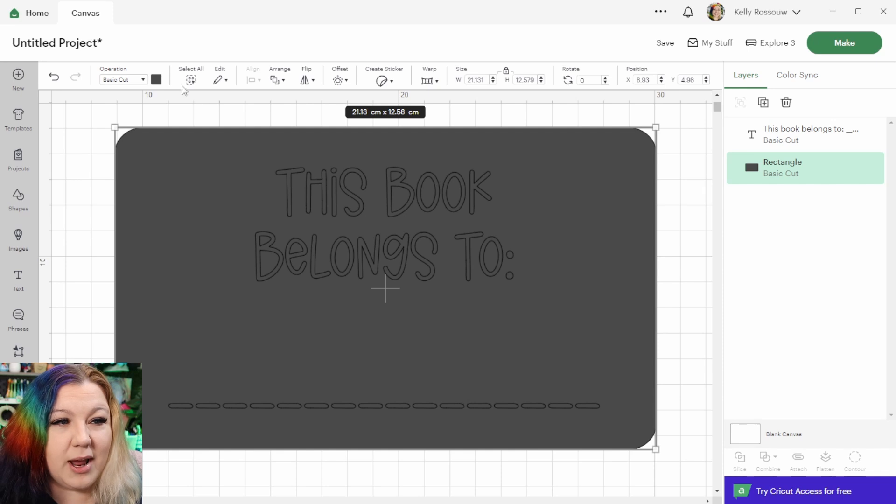
click(157, 80)
click(168, 192)
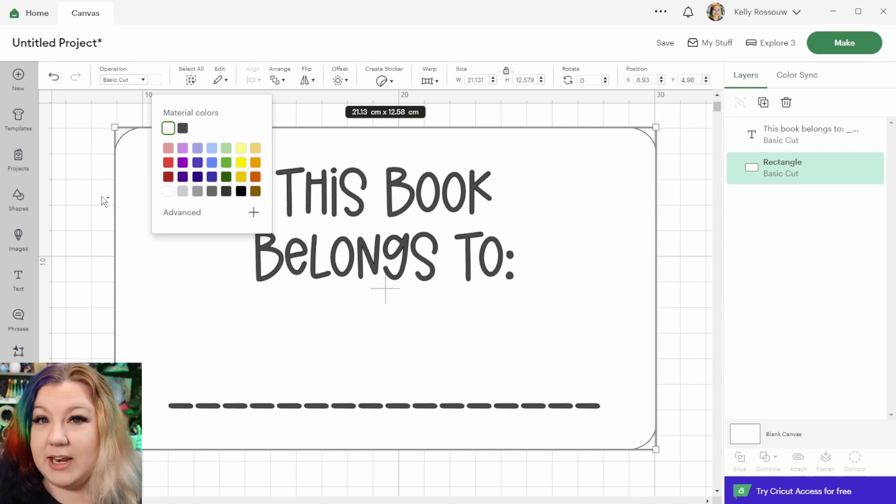
click(59, 205)
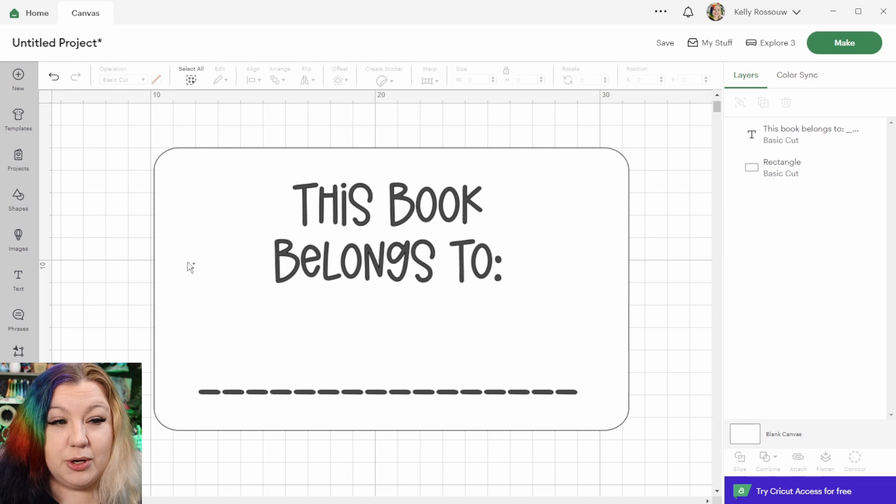
Flatten the text and the white rectangle together into a single Print Then Cut image.
drag(111, 148, 454, 300)
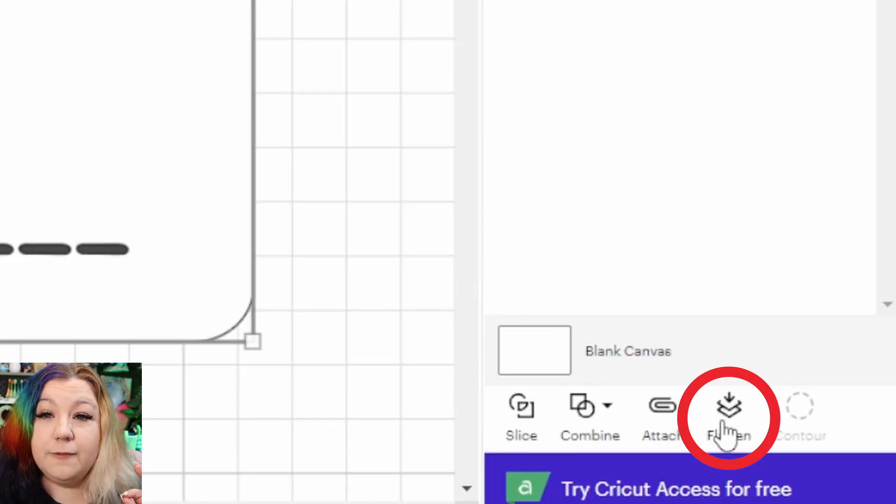
click(725, 427)
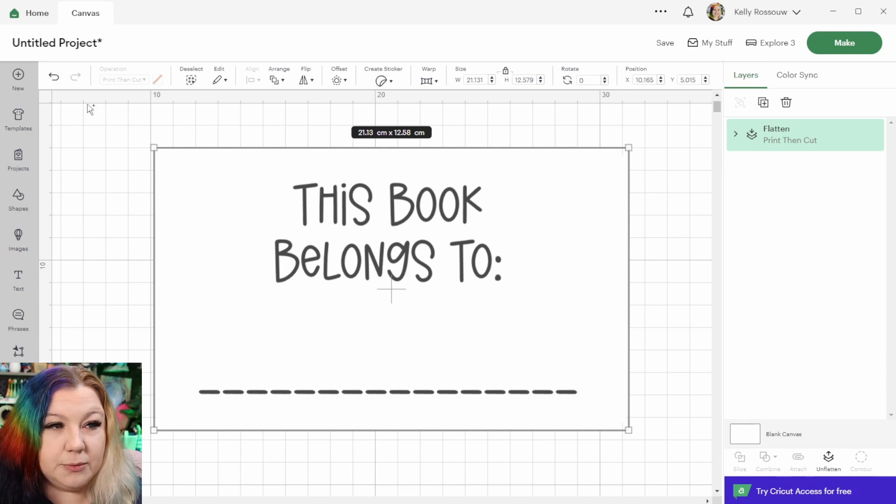
click(53, 78)
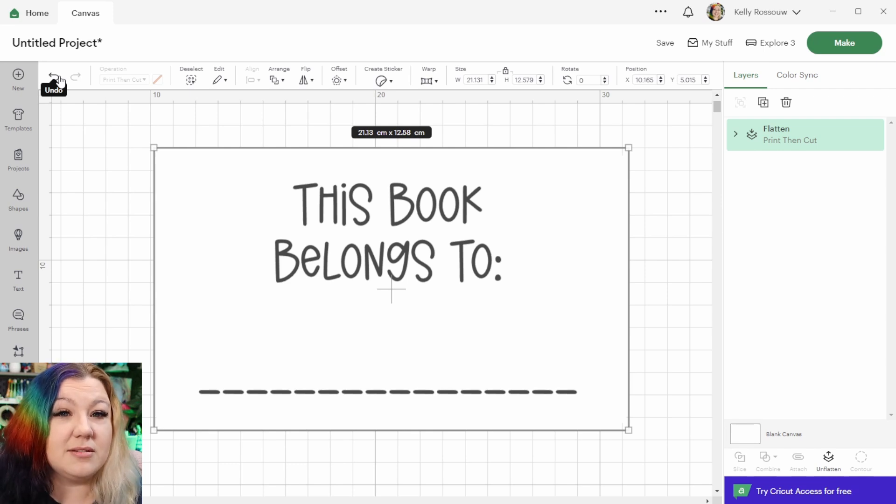
click(104, 175)
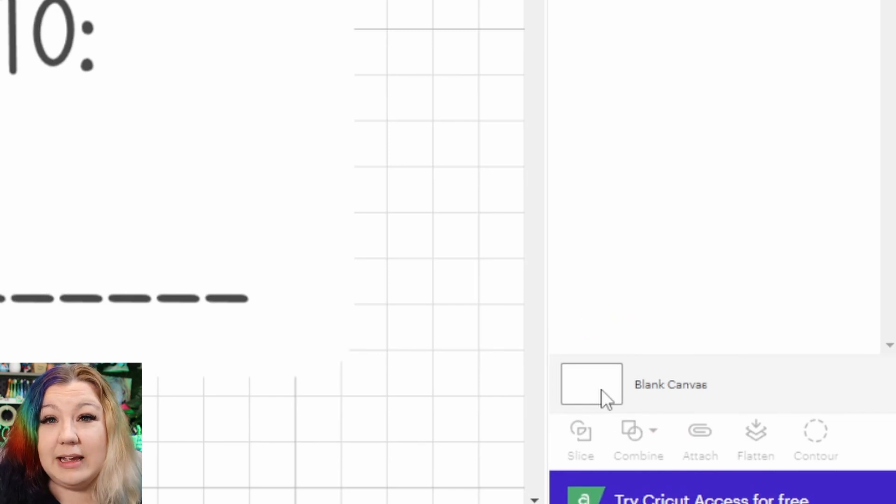
Change the canvas background colour to light blue so the white label stands out.
click(601, 389)
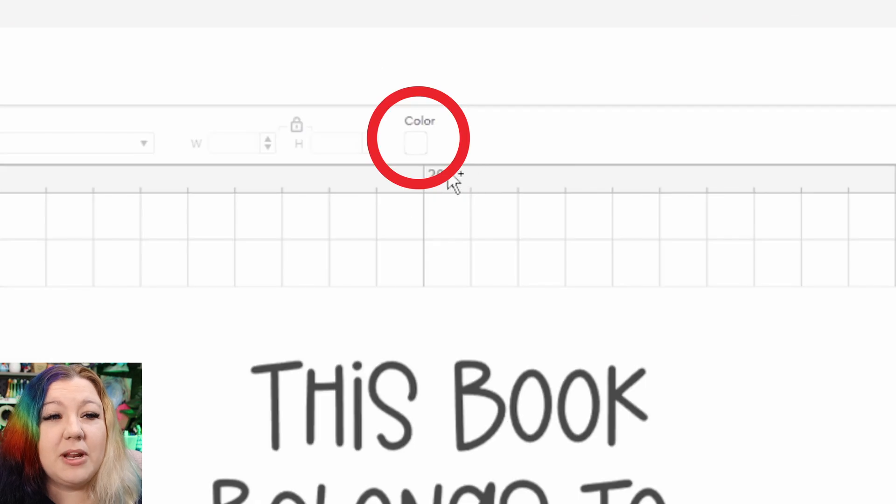
click(422, 148)
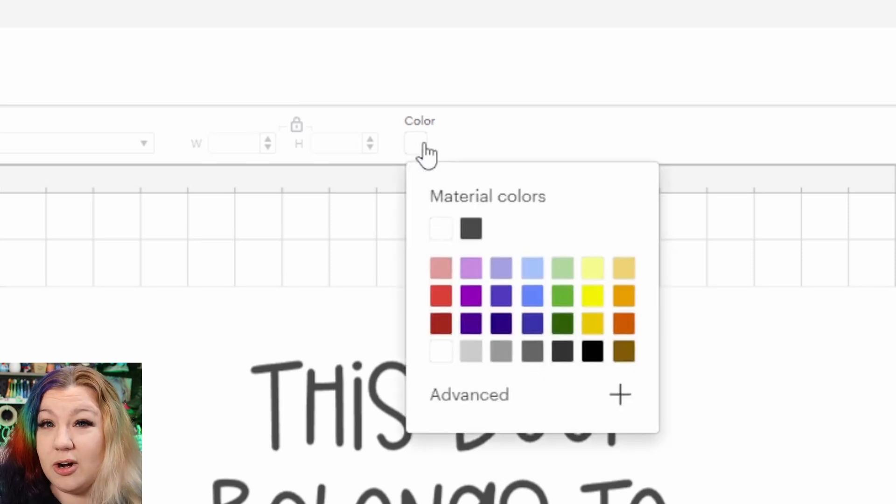
click(540, 278)
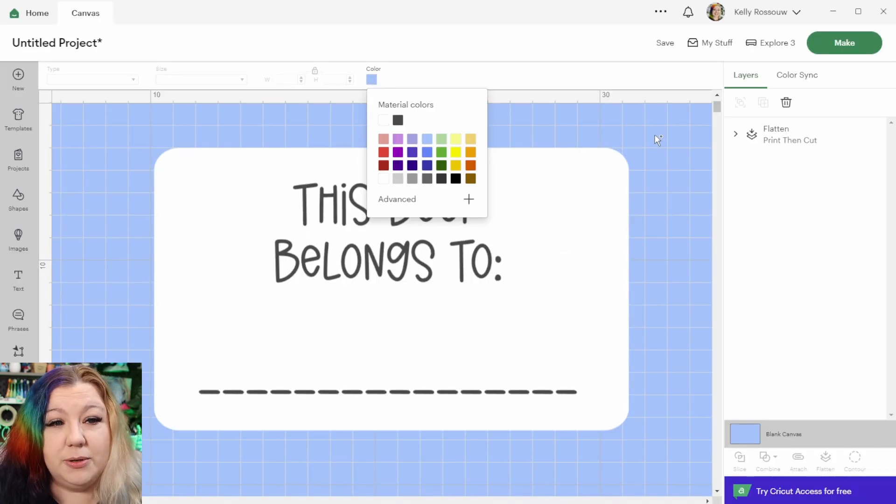
click(655, 136)
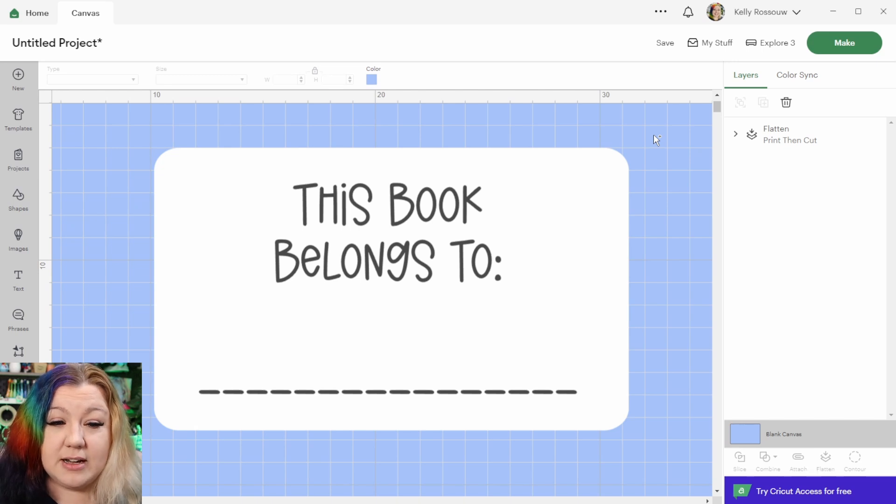
Add a rounded-corner, welded offset of 0.847 cm around the separate "This book belongs to:" text.
key(ctrl+z)
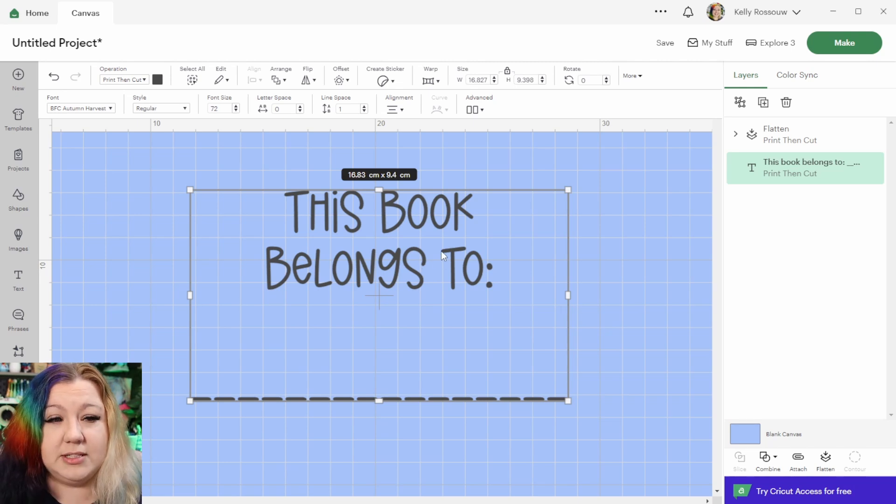
click(339, 80)
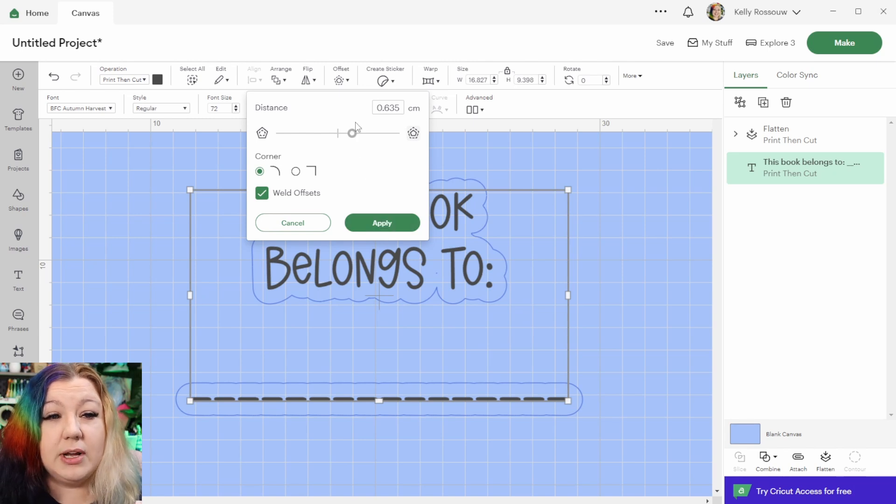
drag(356, 138, 358, 140)
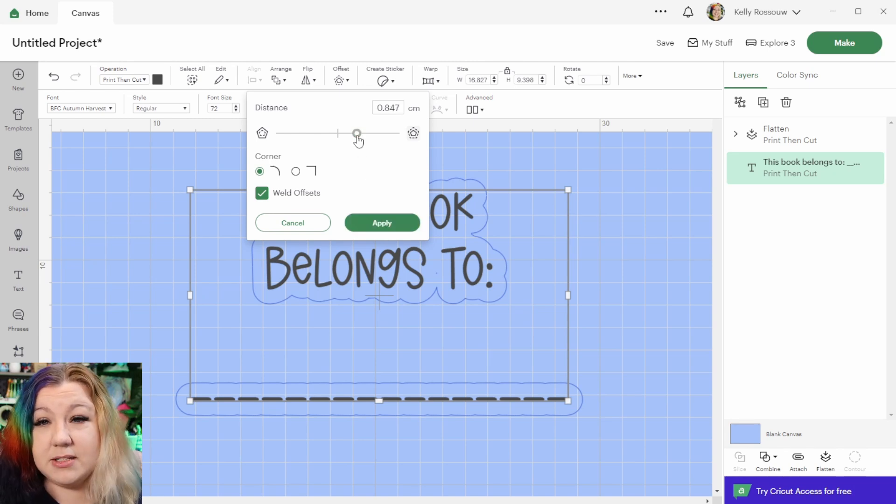
click(372, 225)
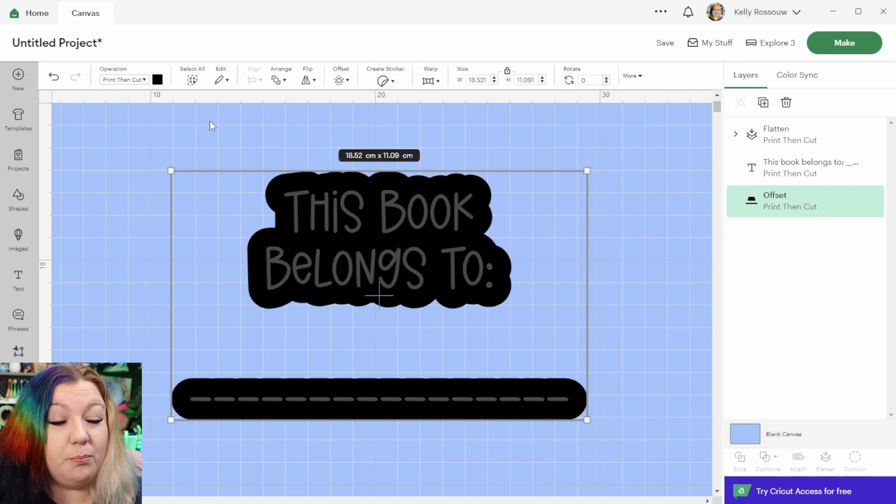
Change the offset's print colour to white and deselect it.
click(157, 80)
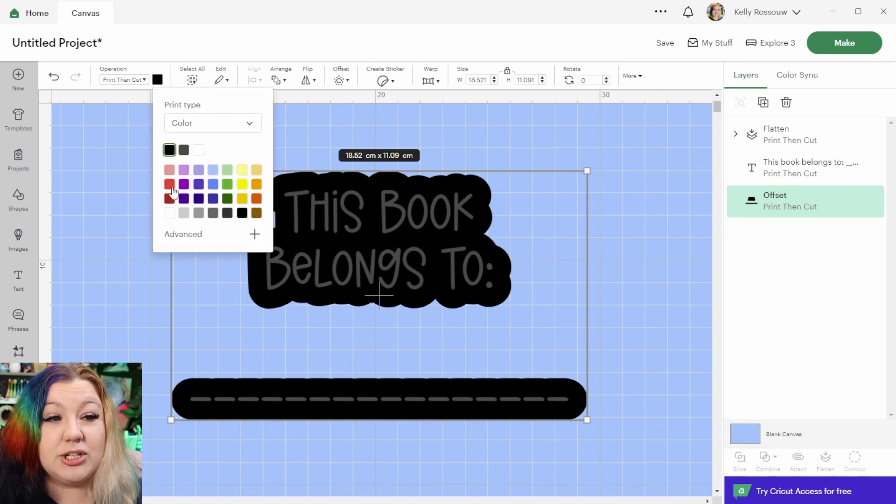
click(170, 214)
click(607, 271)
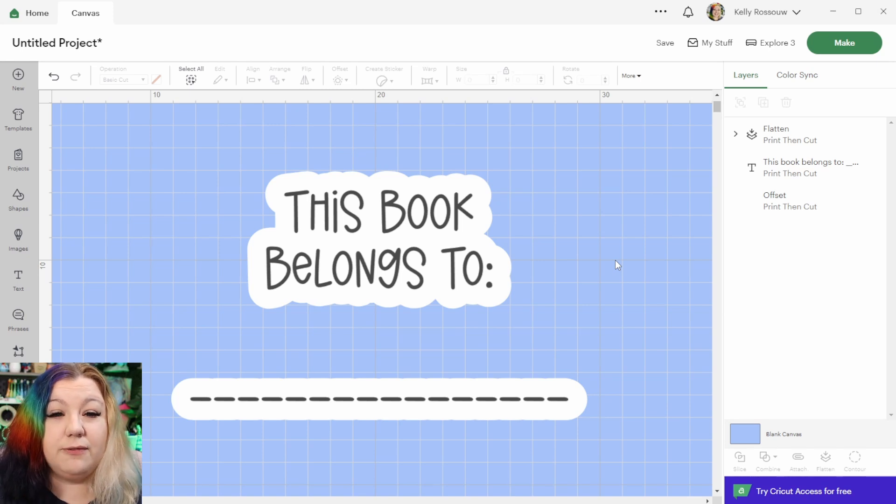
Flatten the text with its white offset into one Print Then Cut image, and view both flattened labels.
drag(136, 155, 482, 461)
click(825, 458)
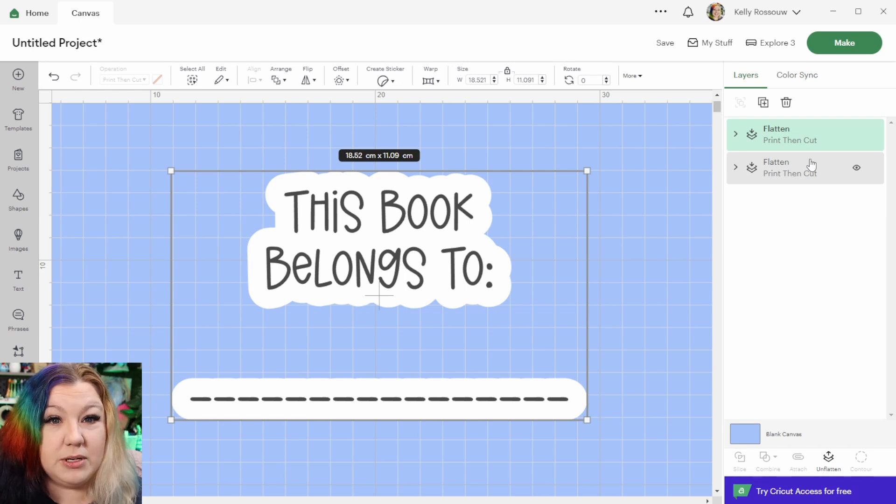
click(770, 176)
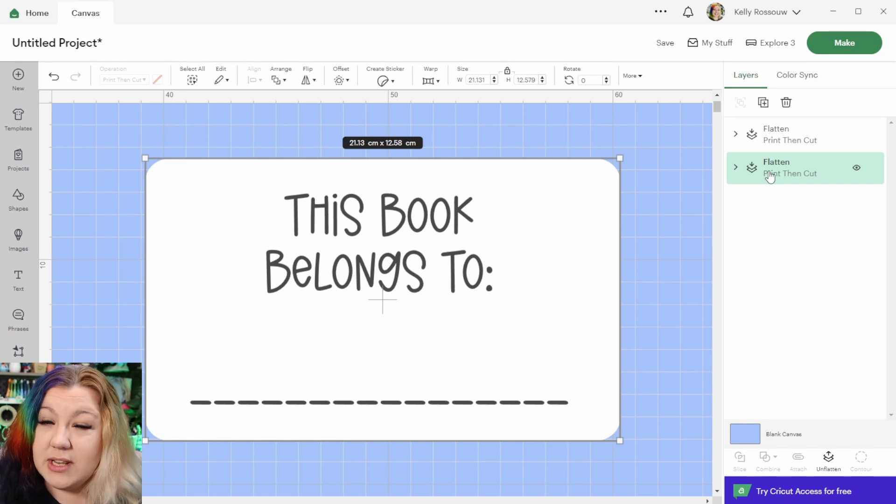
click(771, 132)
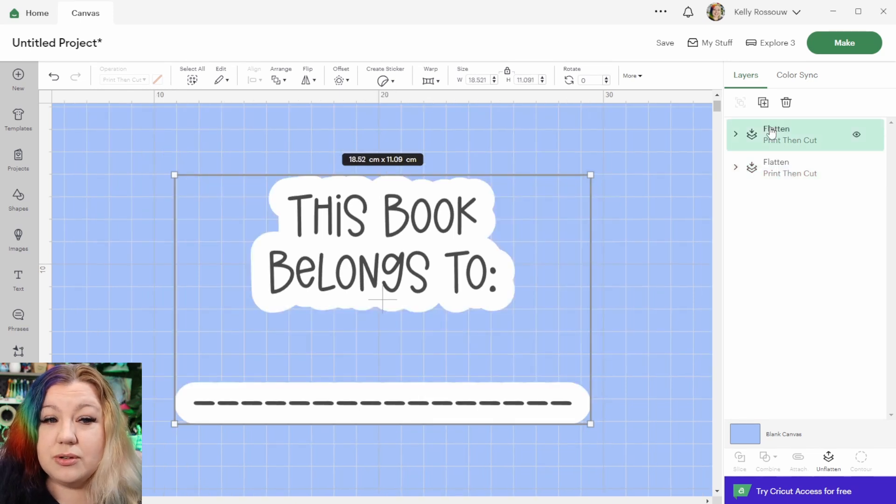